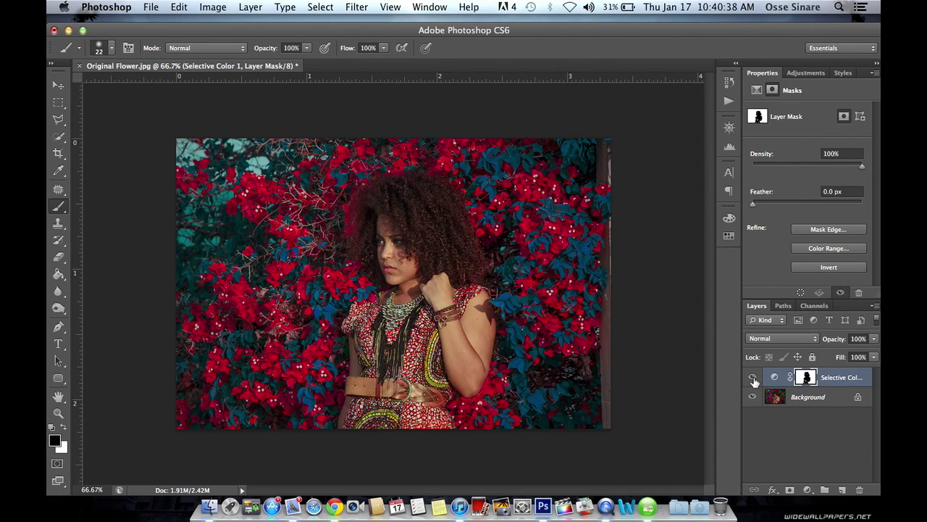
Hide the existing Selective Color layer and add a new Selective Color adjustment layer above it.
{"action": "left_click", "coordinate": [753, 378]}
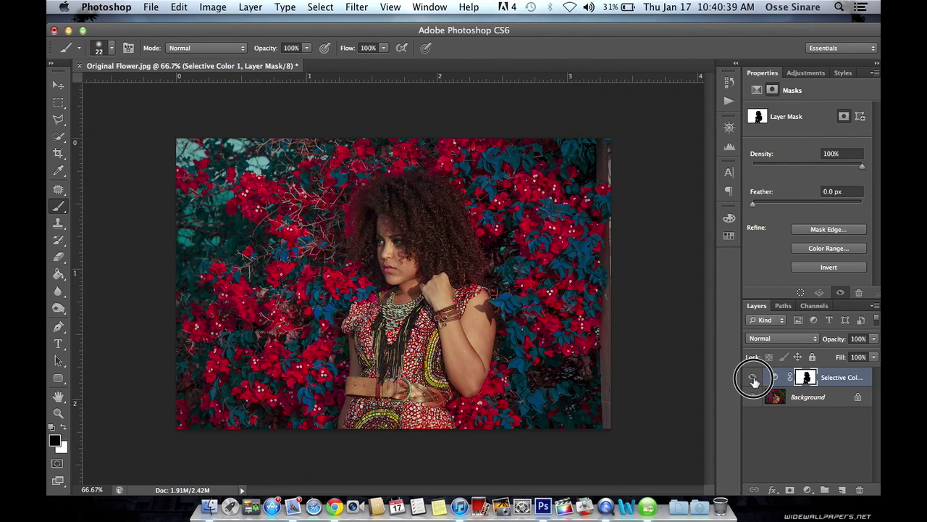
{"action": "left_click", "coordinate": [806, 398]}
{"action": "left_click", "coordinate": [825, 380]}
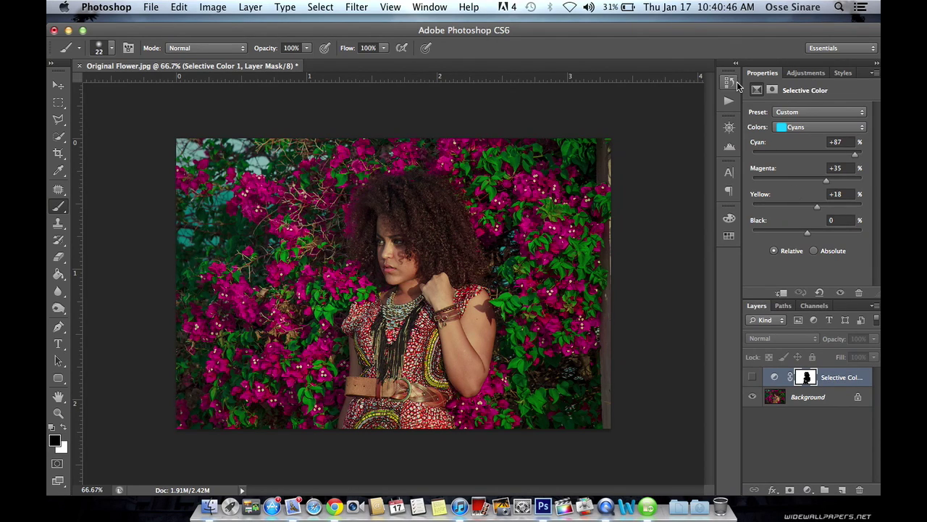
{"action": "left_click", "coordinate": [806, 74]}
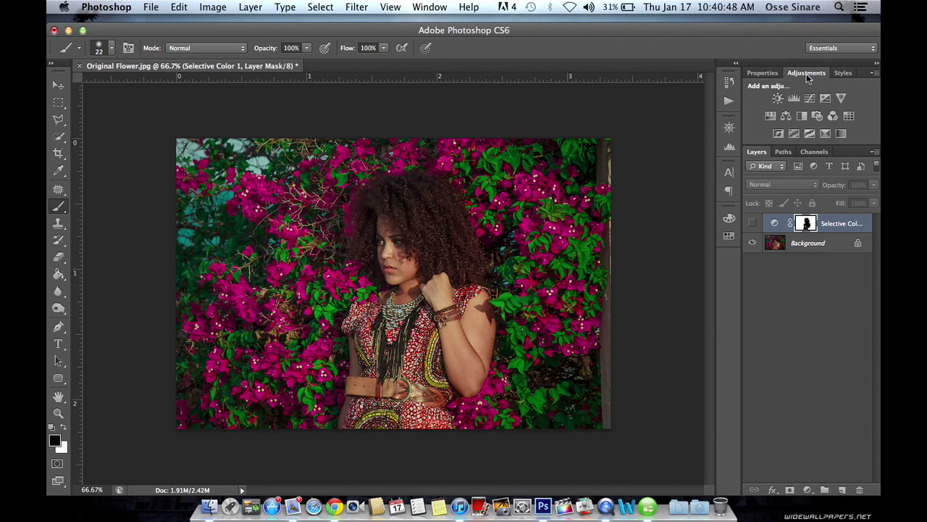
{"action": "left_click", "coordinate": [826, 135]}
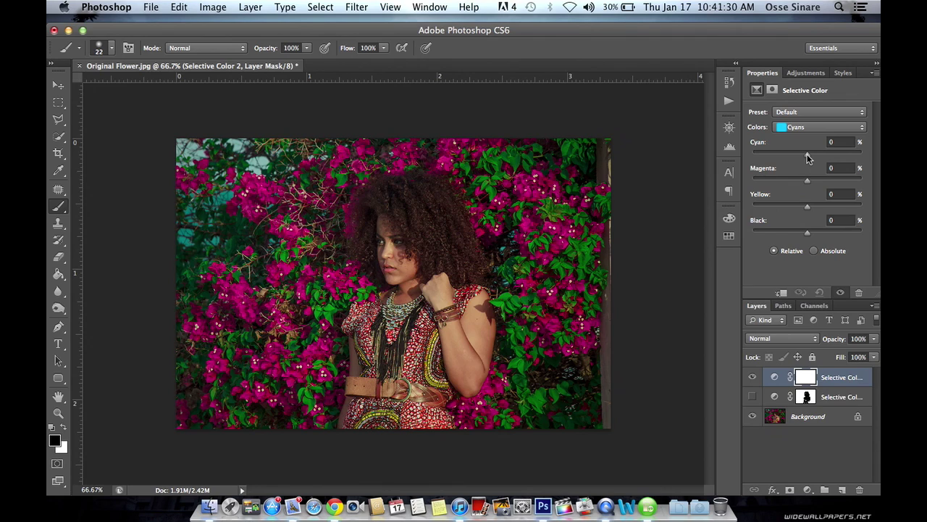
{"action": "mouse_move", "coordinate": [806, 158]}
{"action": "left_mouse_down"}
{"action": "mouse_move", "coordinate": [728, 157]}
{"action": "mouse_move", "coordinate": [841, 157]}
{"action": "mouse_move", "coordinate": [810, 153]}
{"action": "left_mouse_up"}
{"action": "left_click", "coordinate": [801, 129]}
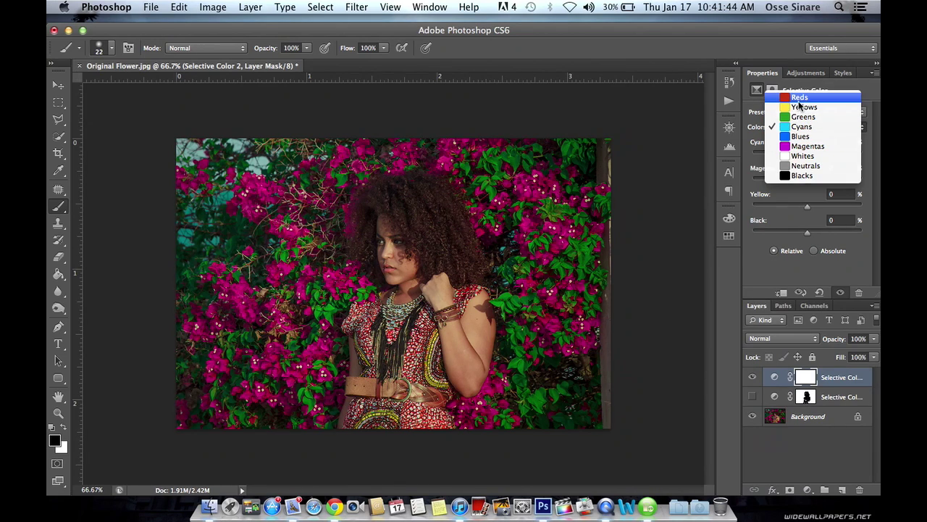
{"action": "left_click", "coordinate": [800, 116]}
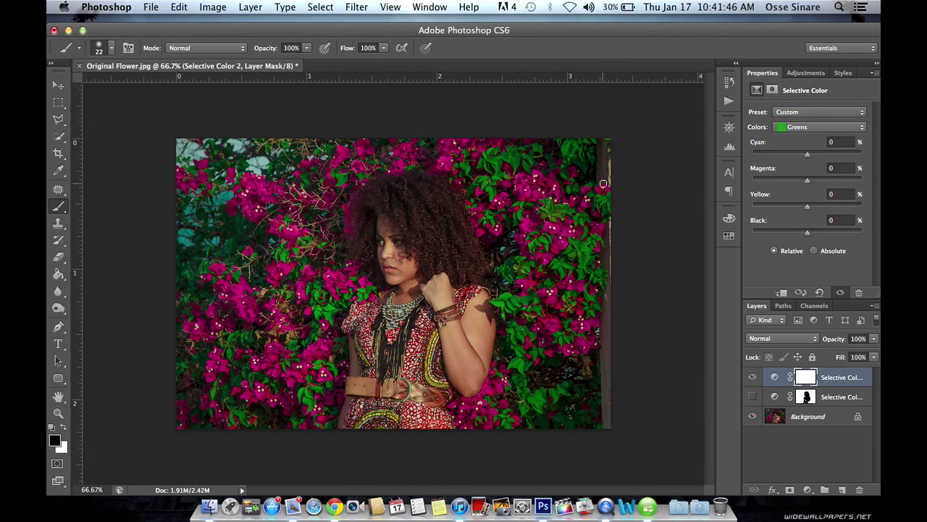
{"action": "left_click", "coordinate": [811, 129]}
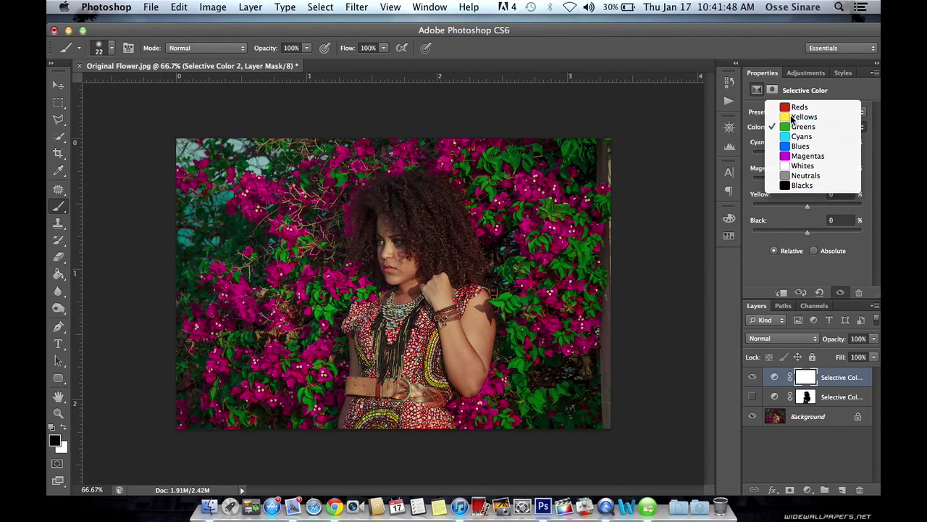
{"action": "left_click", "coordinate": [794, 117]}
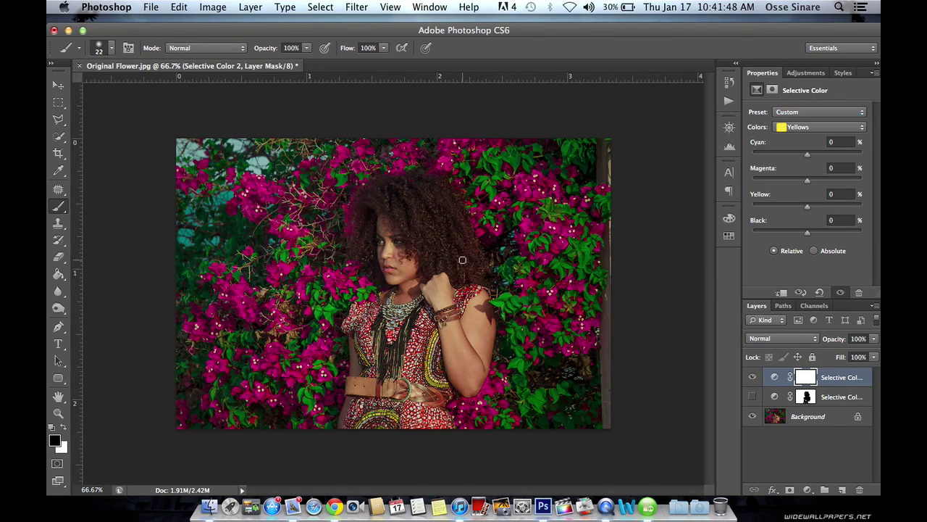
Adjust the Reds in the new Selective Color layer to Cyan -63, Magenta -1, Yellow +89 and Black +73.
{"action": "left_click", "coordinate": [795, 128]}
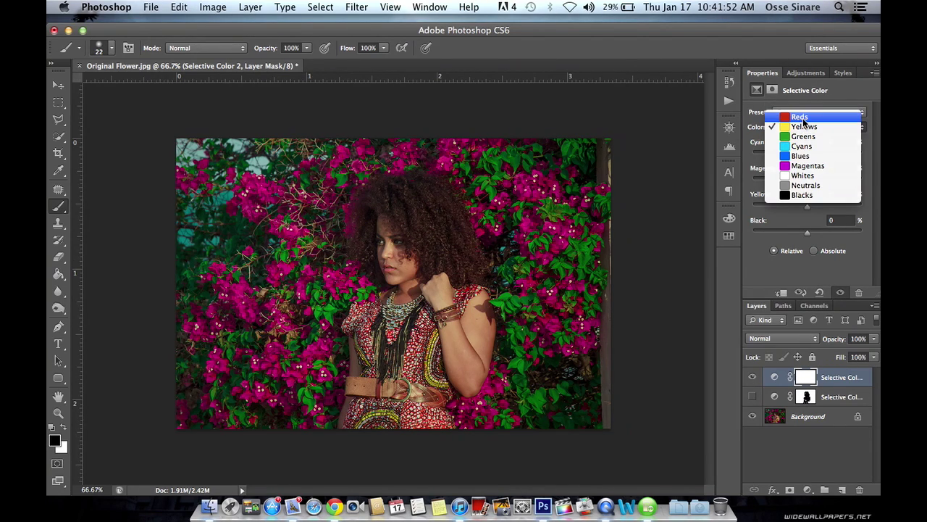
{"action": "left_click", "coordinate": [800, 118]}
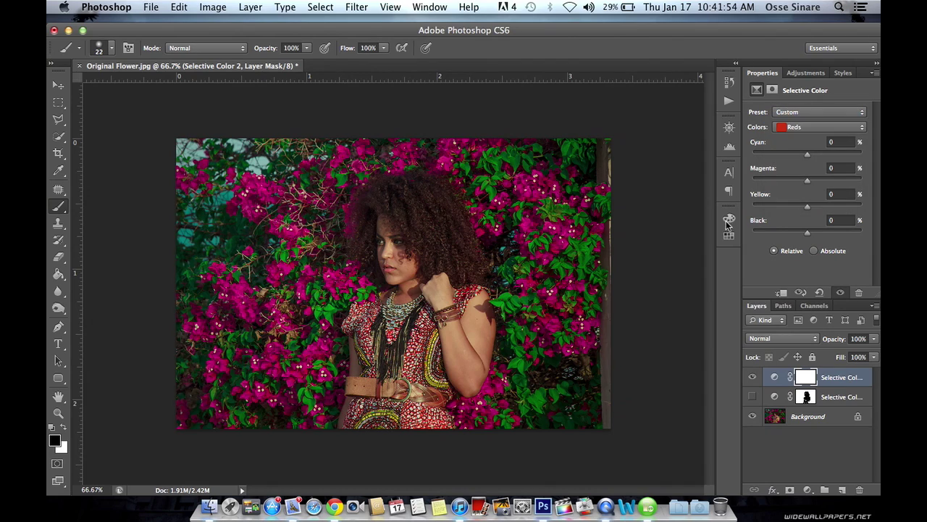
{"action": "left_click", "coordinate": [807, 155]}
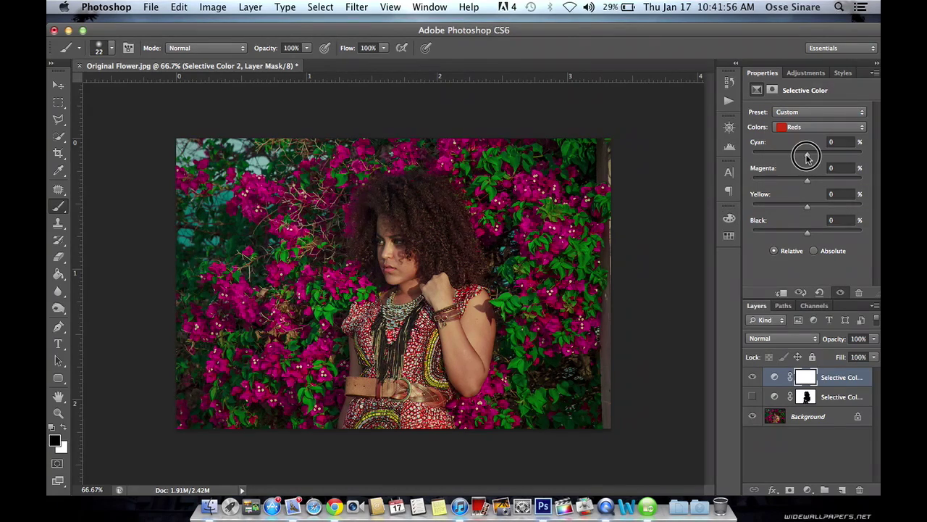
{"action": "left_click_drag", "start_coordinate": [807, 155], "coordinate": [809, 154]}
{"action": "left_click_drag", "start_coordinate": [809, 155], "coordinate": [774, 156]}
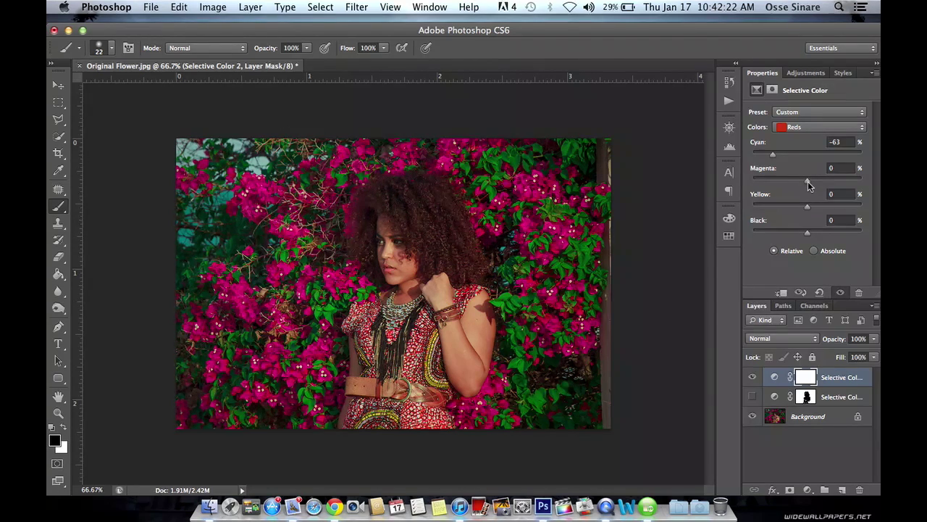
{"action": "left_click_drag", "start_coordinate": [808, 181], "coordinate": [857, 207]}
{"action": "left_click_drag", "start_coordinate": [807, 232], "coordinate": [848, 228]}
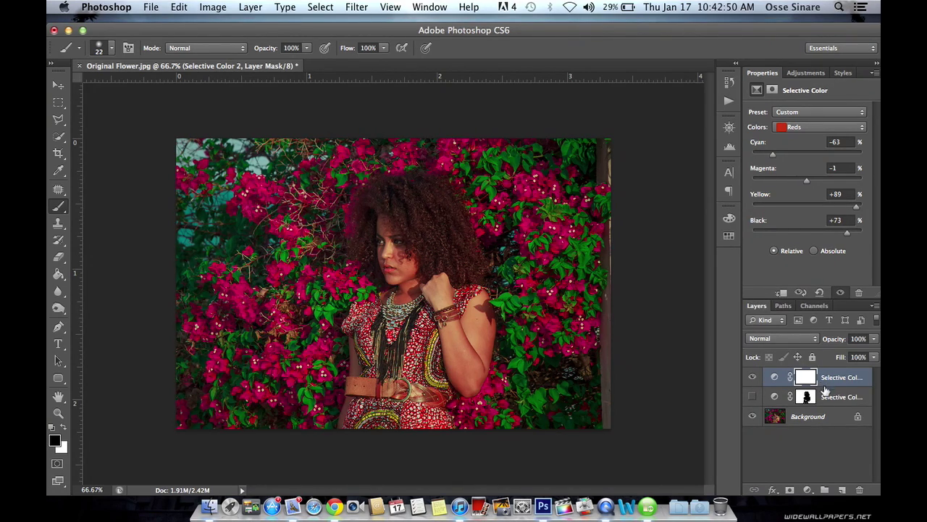
Adjust the Yellows to Cyan +100, Magenta +21 and Yellow -100.
{"action": "left_click", "coordinate": [804, 129]}
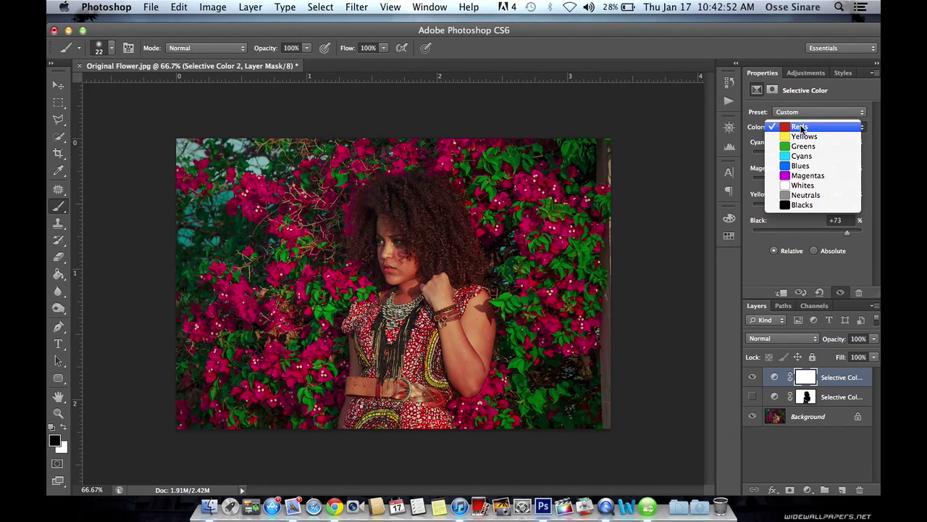
{"action": "left_click", "coordinate": [805, 138]}
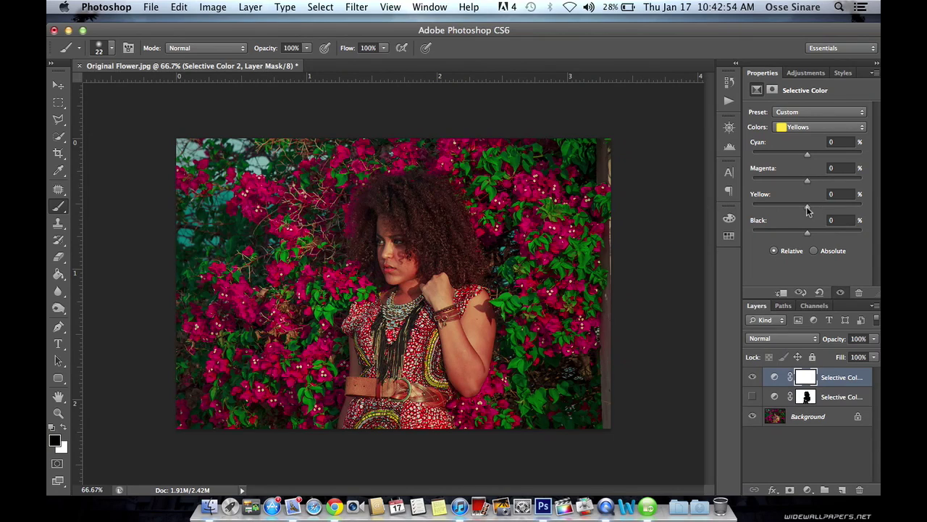
{"action": "left_click_drag", "start_coordinate": [807, 206], "coordinate": [749, 202]}
{"action": "left_click_drag", "start_coordinate": [807, 178], "coordinate": [876, 155]}
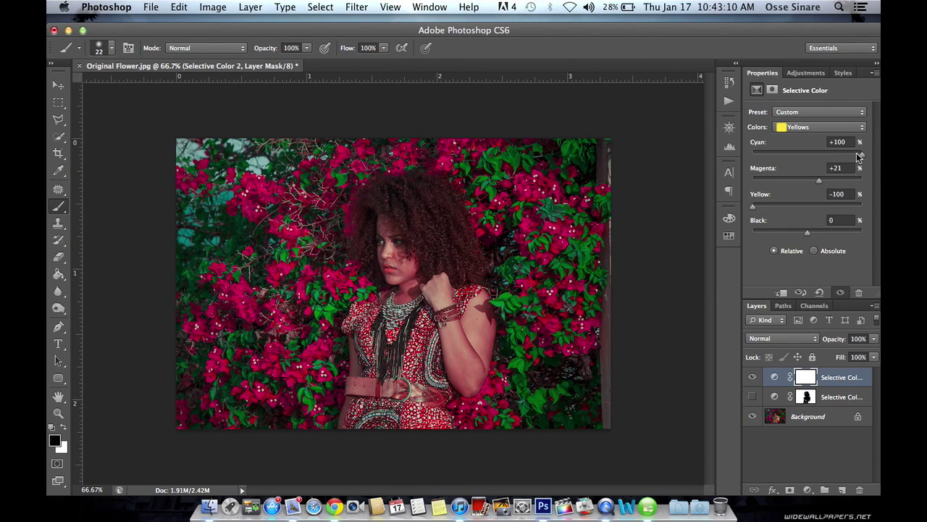
Adjust the Greens to Cyan +100, Magenta +99, Yellow -100 and Black +32.
{"action": "left_click", "coordinate": [828, 127]}
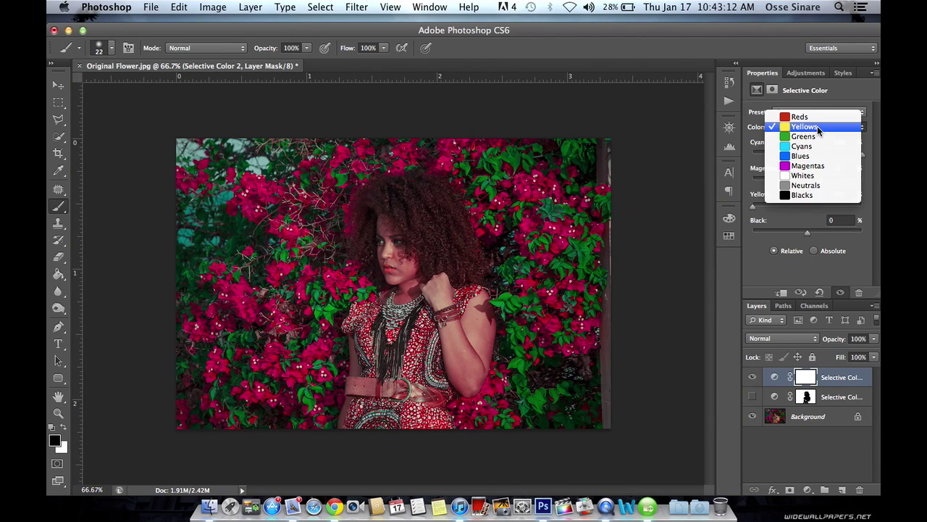
{"action": "left_click", "coordinate": [813, 138]}
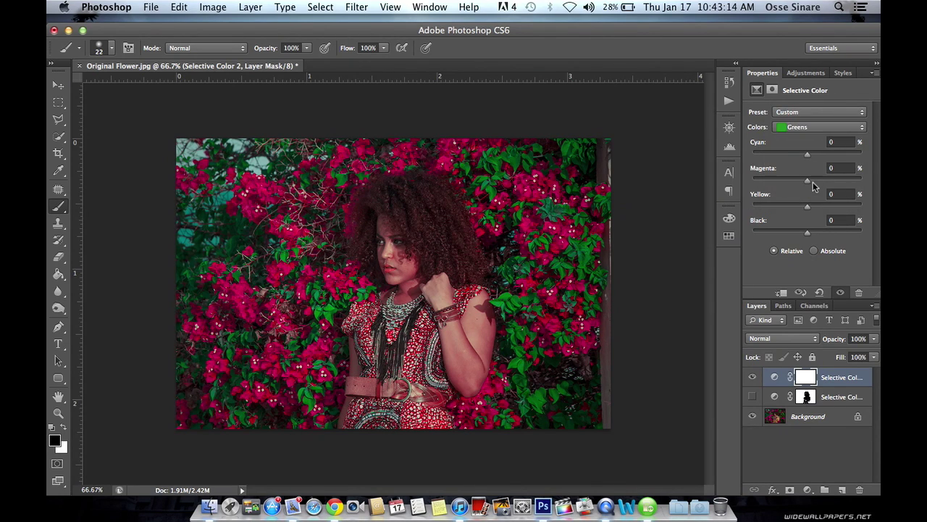
{"action": "left_click_drag", "start_coordinate": [807, 154], "coordinate": [880, 148]}
{"action": "left_click_drag", "start_coordinate": [808, 180], "coordinate": [754, 175]}
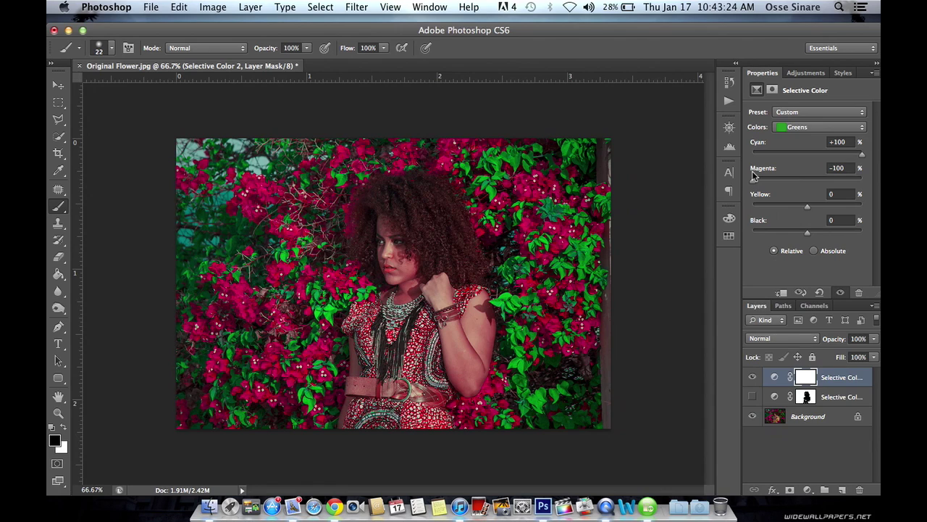
{"action": "left_click_drag", "start_coordinate": [754, 179], "coordinate": [862, 178]}
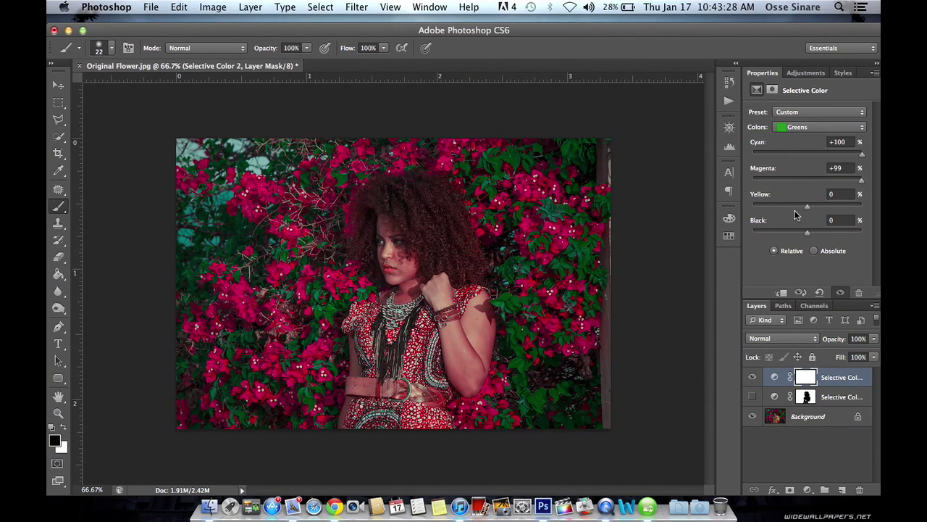
{"action": "mouse_move", "coordinate": [807, 206]}
{"action": "left_mouse_down"}
{"action": "mouse_move", "coordinate": [731, 208]}
{"action": "mouse_move", "coordinate": [809, 208]}
{"action": "left_mouse_up"}
{"action": "left_click_drag", "start_coordinate": [811, 205], "coordinate": [738, 212]}
{"action": "mouse_move", "coordinate": [807, 232]}
{"action": "left_mouse_down"}
{"action": "mouse_move", "coordinate": [793, 232]}
{"action": "mouse_move", "coordinate": [823, 232]}
{"action": "mouse_move", "coordinate": [770, 231]}
{"action": "mouse_move", "coordinate": [825, 233]}
{"action": "left_mouse_up"}
{"action": "mouse_move", "coordinate": [862, 155]}
{"action": "left_mouse_down"}
{"action": "mouse_move", "coordinate": [825, 153]}
{"action": "mouse_move", "coordinate": [869, 155]}
{"action": "left_mouse_up"}
Adjust the Cyans to Cyan +49, Magenta +75 and Yellow -68.
{"action": "left_click", "coordinate": [824, 129]}
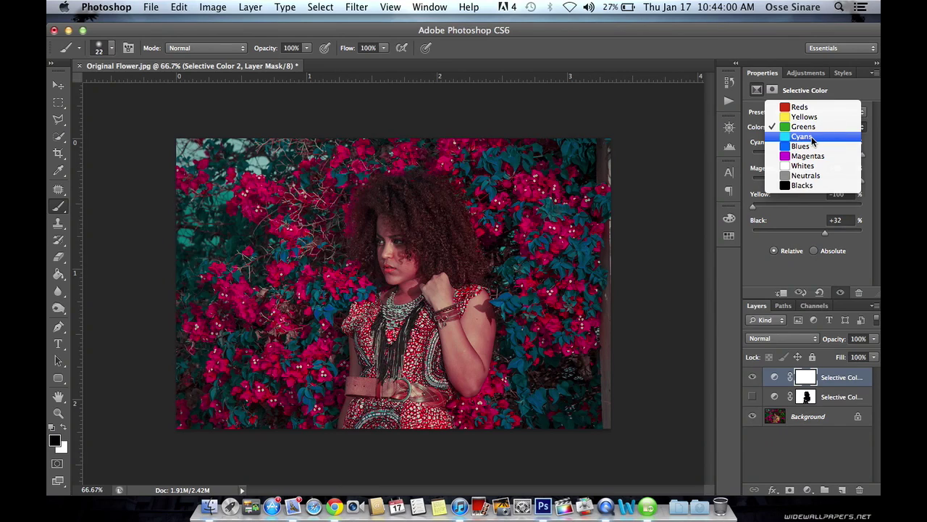
{"action": "left_click", "coordinate": [810, 139]}
{"action": "left_click_drag", "start_coordinate": [808, 153], "coordinate": [850, 181]}
{"action": "left_click_drag", "start_coordinate": [809, 209], "coordinate": [770, 209]}
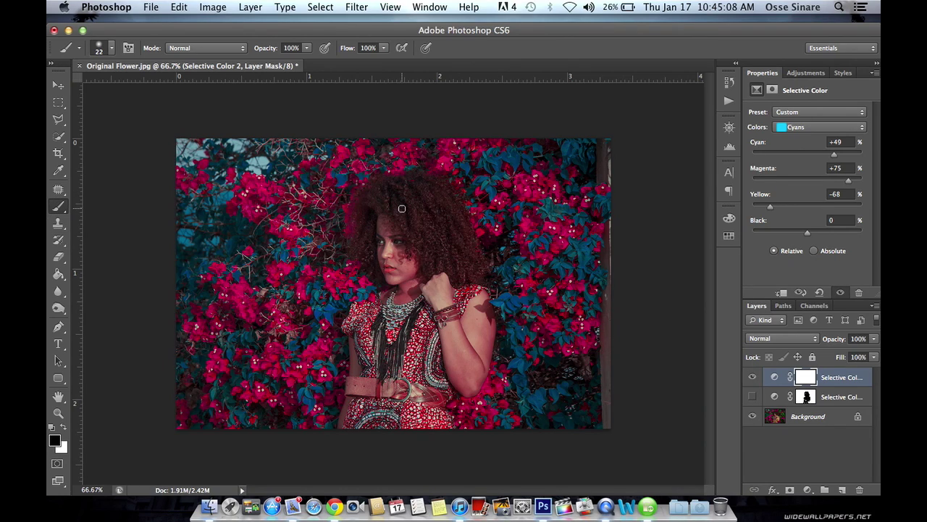
Paint black with a soft 54 px brush on the new adjustment's layer mask over the woman's face and hair at 100% zoom.
{"action": "right_click", "coordinate": [412, 248]}
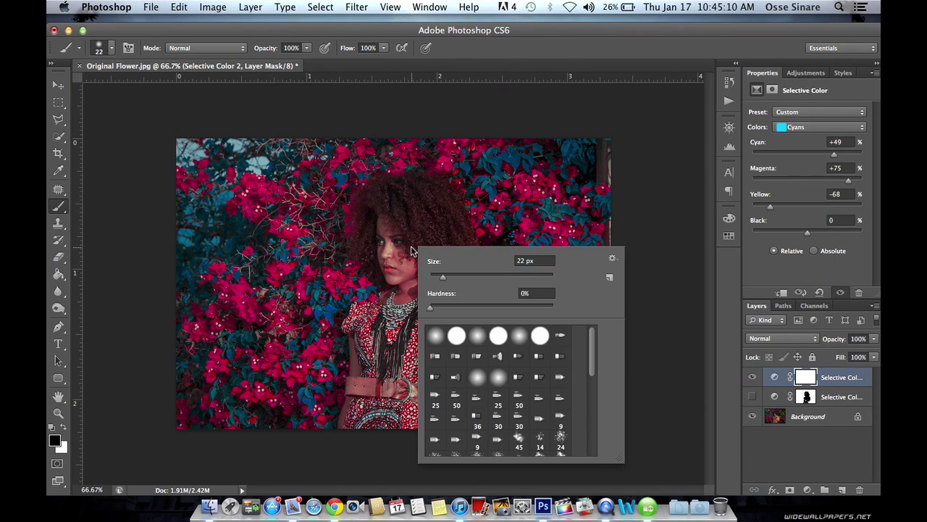
{"action": "left_click_drag", "start_coordinate": [449, 276], "coordinate": [463, 277]}
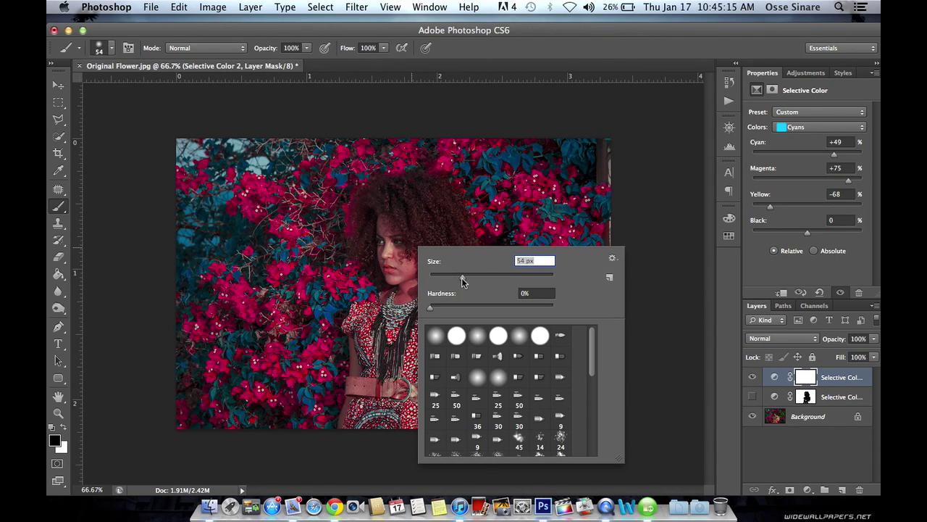
{"action": "left_click", "coordinate": [530, 42]}
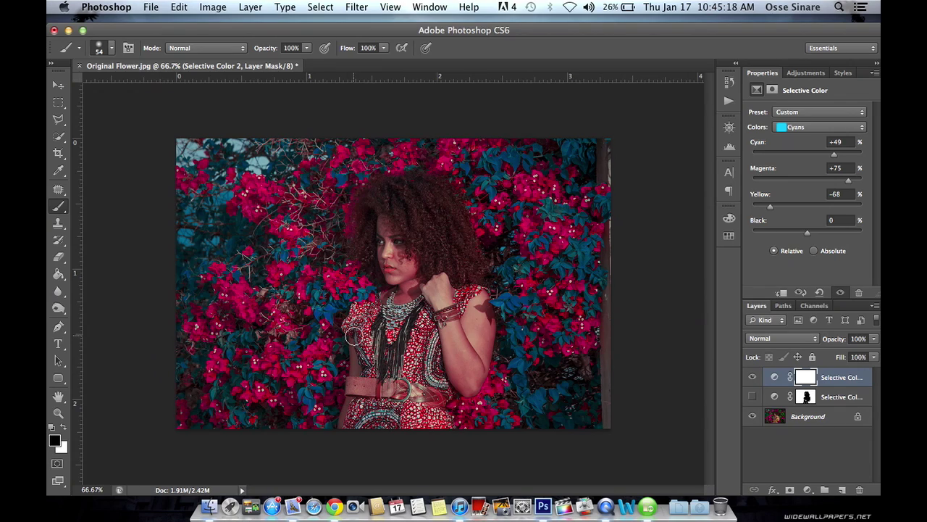
{"action": "left_click", "coordinate": [807, 377]}
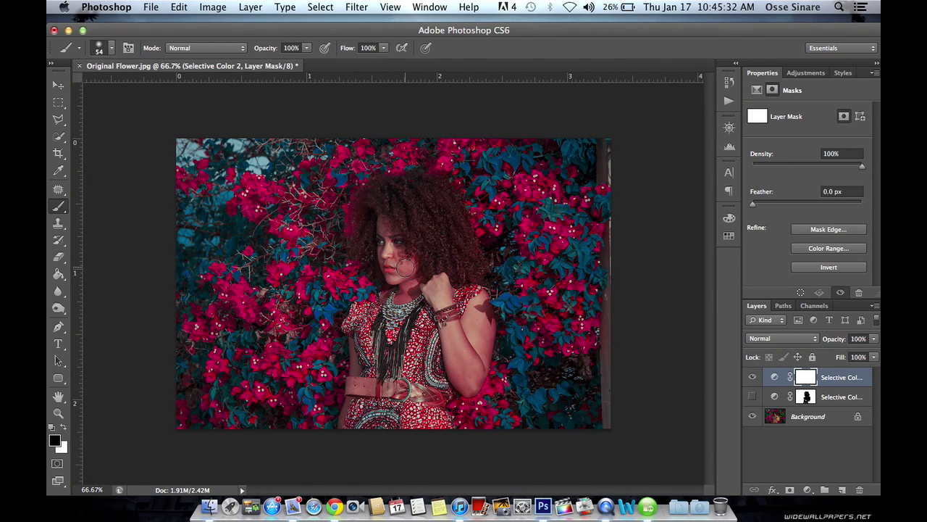
{"action": "key", "text": "super+1"}
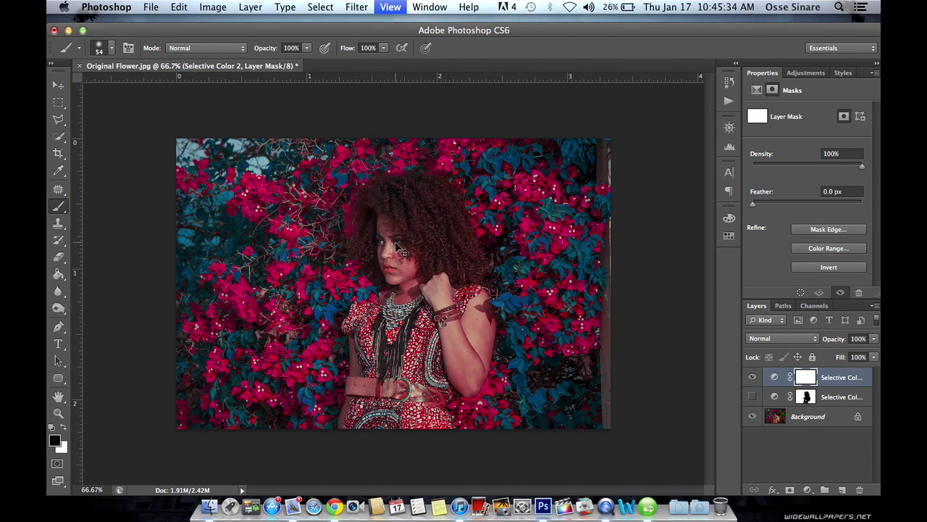
{"action": "mouse_move", "coordinate": [395, 243]}
{"action": "left_mouse_down"}
{"action": "mouse_move", "coordinate": [394, 213]}
{"action": "mouse_move", "coordinate": [404, 270]}
{"action": "mouse_move", "coordinate": [382, 207]}
{"action": "mouse_move", "coordinate": [413, 271]}
{"action": "mouse_move", "coordinate": [421, 250]}
{"action": "mouse_move", "coordinate": [397, 193]}
{"action": "mouse_move", "coordinate": [384, 202]}
{"action": "mouse_move", "coordinate": [391, 241]}
{"action": "mouse_move", "coordinate": [426, 259]}
{"action": "mouse_move", "coordinate": [412, 297]}
{"action": "mouse_move", "coordinate": [422, 260]}
{"action": "mouse_move", "coordinate": [376, 242]}
{"action": "mouse_move", "coordinate": [353, 193]}
{"action": "mouse_move", "coordinate": [413, 170]}
{"action": "mouse_move", "coordinate": [465, 190]}
{"action": "mouse_move", "coordinate": [432, 206]}
{"action": "mouse_move", "coordinate": [446, 158]}
{"action": "mouse_move", "coordinate": [471, 165]}
{"action": "mouse_move", "coordinate": [509, 248]}
{"action": "mouse_move", "coordinate": [473, 257]}
{"action": "left_mouse_up"}
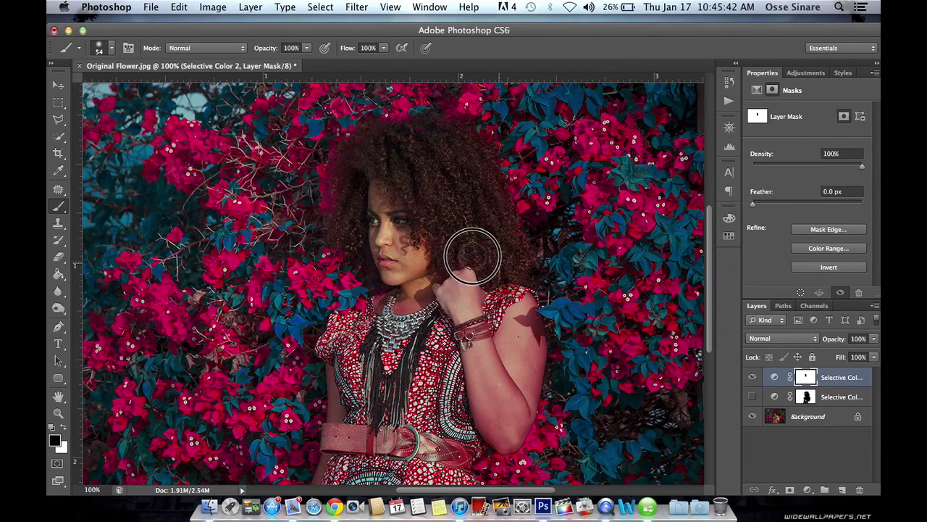
Paint black on the same mask over the woman's dress, belt and arm, and across a strip of foliage beside her elbow.
{"action": "left_click", "coordinate": [803, 423]}
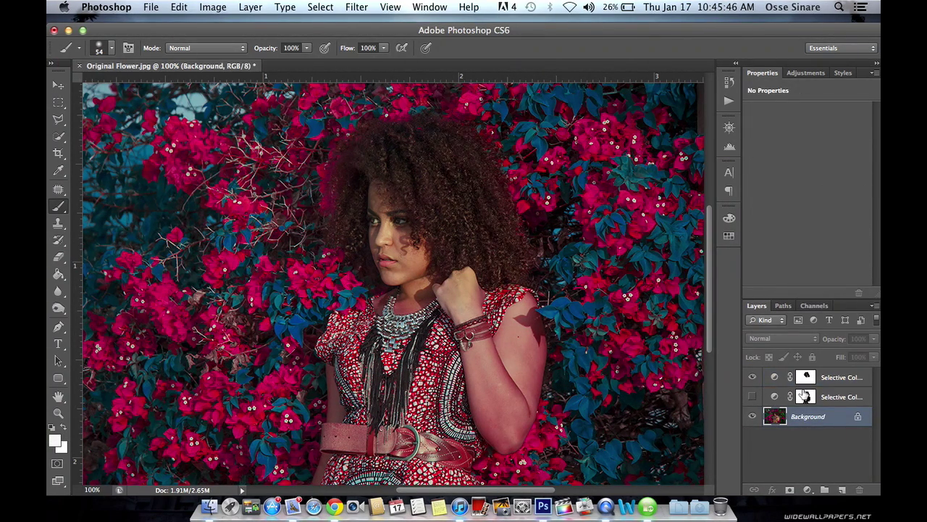
{"action": "left_click", "coordinate": [832, 380]}
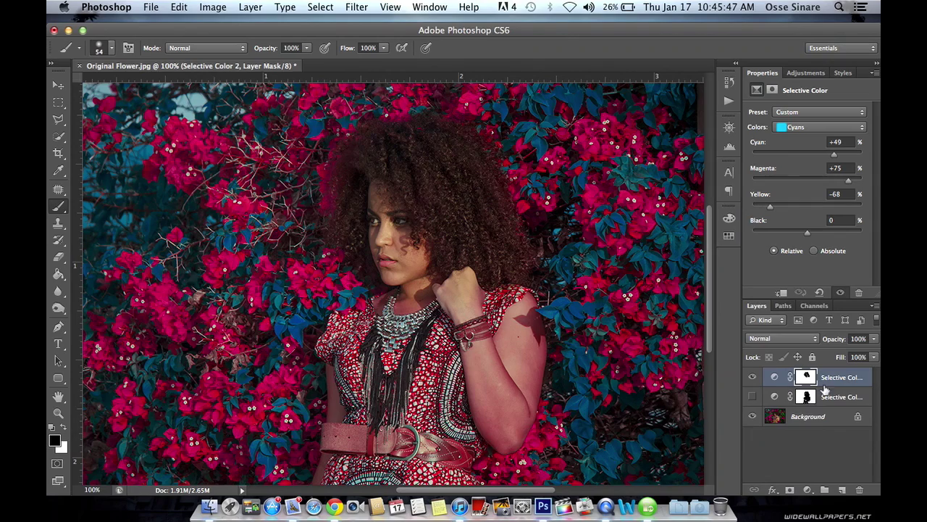
{"action": "left_click", "coordinate": [806, 418]}
{"action": "left_click", "coordinate": [828, 378]}
{"action": "key", "text": "x"}
{"action": "mouse_move", "coordinate": [335, 340]}
{"action": "left_mouse_down"}
{"action": "mouse_move", "coordinate": [370, 332]}
{"action": "mouse_move", "coordinate": [400, 337]}
{"action": "mouse_move", "coordinate": [411, 366]}
{"action": "mouse_move", "coordinate": [439, 371]}
{"action": "mouse_move", "coordinate": [470, 322]}
{"action": "mouse_move", "coordinate": [478, 368]}
{"action": "mouse_move", "coordinate": [466, 278]}
{"action": "mouse_move", "coordinate": [487, 332]}
{"action": "mouse_move", "coordinate": [512, 301]}
{"action": "mouse_move", "coordinate": [523, 332]}
{"action": "mouse_move", "coordinate": [523, 311]}
{"action": "mouse_move", "coordinate": [524, 377]}
{"action": "mouse_move", "coordinate": [507, 426]}
{"action": "mouse_move", "coordinate": [483, 383]}
{"action": "mouse_move", "coordinate": [507, 418]}
{"action": "mouse_move", "coordinate": [508, 331]}
{"action": "left_mouse_up"}
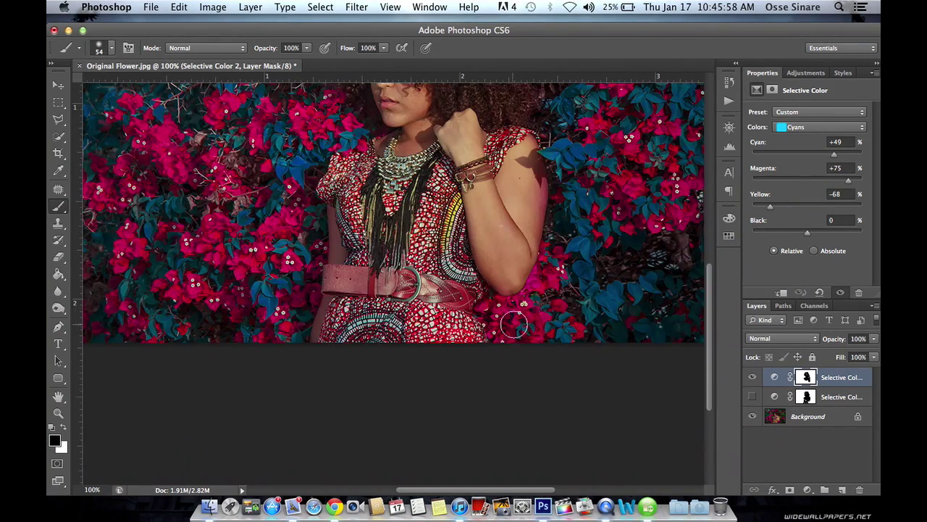
{"action": "mouse_move", "coordinate": [469, 240]}
{"action": "left_mouse_down"}
{"action": "mouse_move", "coordinate": [445, 312]}
{"action": "mouse_move", "coordinate": [470, 341]}
{"action": "mouse_move", "coordinate": [456, 252]}
{"action": "mouse_move", "coordinate": [417, 315]}
{"action": "mouse_move", "coordinate": [409, 256]}
{"action": "mouse_move", "coordinate": [399, 297]}
{"action": "mouse_move", "coordinate": [363, 340]}
{"action": "mouse_move", "coordinate": [355, 314]}
{"action": "mouse_move", "coordinate": [366, 253]}
{"action": "mouse_move", "coordinate": [348, 267]}
{"action": "mouse_move", "coordinate": [345, 225]}
{"action": "mouse_move", "coordinate": [350, 281]}
{"action": "mouse_move", "coordinate": [330, 323]}
{"action": "mouse_move", "coordinate": [345, 294]}
{"action": "mouse_move", "coordinate": [396, 321]}
{"action": "mouse_move", "coordinate": [731, 266]}
{"action": "mouse_move", "coordinate": [668, 283]}
{"action": "mouse_move", "coordinate": [661, 304]}
{"action": "mouse_move", "coordinate": [670, 296]}
{"action": "mouse_move", "coordinate": [580, 305]}
{"action": "mouse_move", "coordinate": [637, 304]}
{"action": "mouse_move", "coordinate": [537, 327]}
{"action": "mouse_move", "coordinate": [592, 308]}
{"action": "left_mouse_up"}
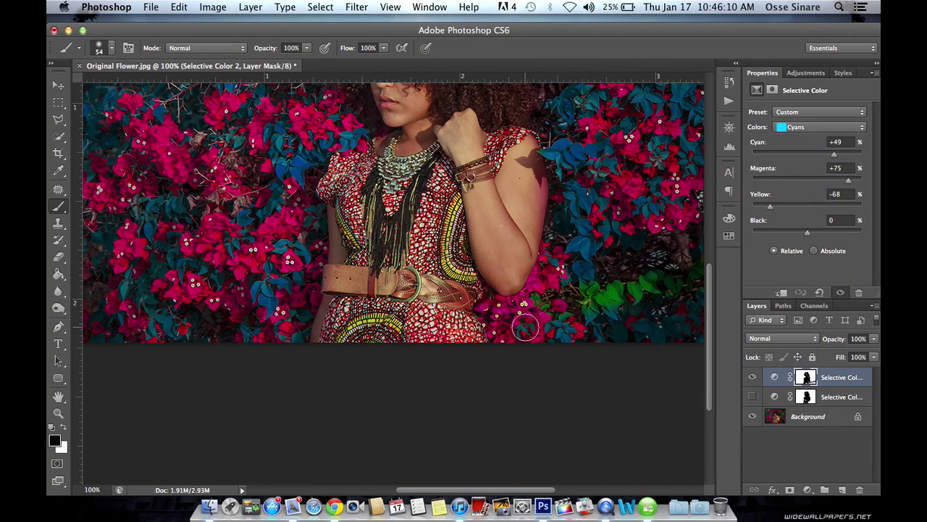
Paint white on the mask over the green foliage beside her elbow to restore the color adjustment there.
{"action": "left_click", "coordinate": [63, 430]}
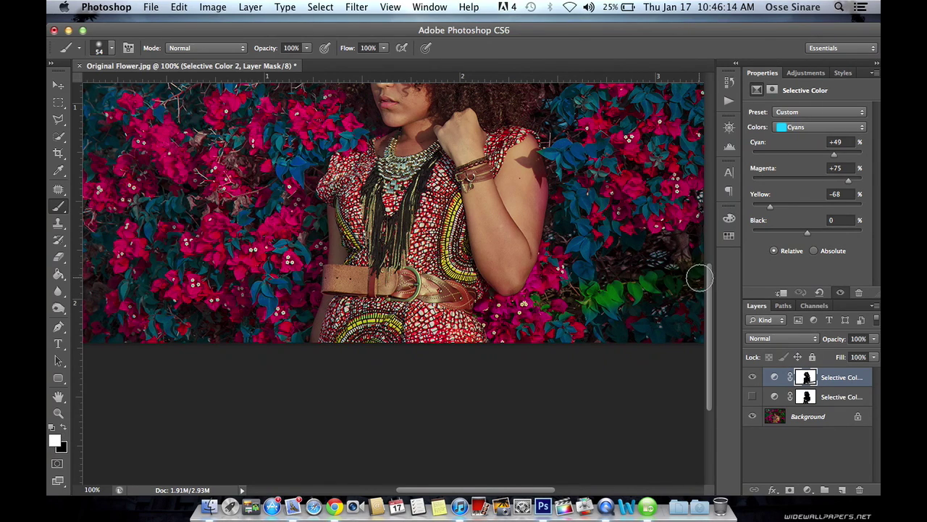
{"action": "scroll", "coordinate": [658, 306], "scroll_direction": "right", "scroll_amount": 5}
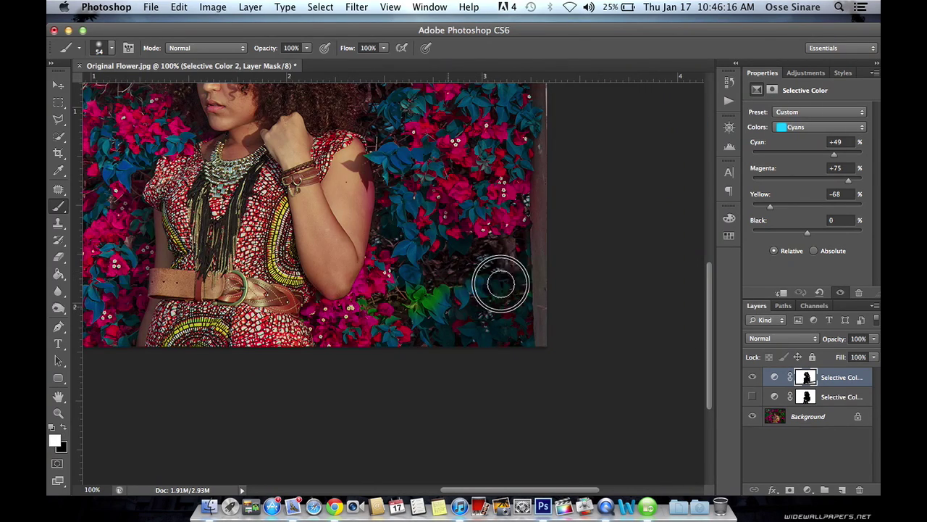
{"action": "mouse_move", "coordinate": [501, 284]}
{"action": "left_mouse_down"}
{"action": "mouse_move", "coordinate": [450, 283]}
{"action": "mouse_move", "coordinate": [465, 277]}
{"action": "mouse_move", "coordinate": [406, 293]}
{"action": "mouse_move", "coordinate": [322, 342]}
{"action": "mouse_move", "coordinate": [346, 316]}
{"action": "mouse_move", "coordinate": [317, 315]}
{"action": "mouse_move", "coordinate": [348, 311]}
{"action": "mouse_move", "coordinate": [373, 278]}
{"action": "mouse_move", "coordinate": [347, 326]}
{"action": "mouse_move", "coordinate": [317, 315]}
{"action": "mouse_move", "coordinate": [329, 329]}
{"action": "mouse_move", "coordinate": [400, 292]}
{"action": "mouse_move", "coordinate": [460, 295]}
{"action": "mouse_move", "coordinate": [506, 275]}
{"action": "mouse_move", "coordinate": [511, 262]}
{"action": "mouse_move", "coordinate": [475, 282]}
{"action": "left_mouse_up"}
Paint black on the mask with a soft 24 px brush over the woman's upper arm and down to her elbow.
{"action": "key", "text": "x"}
{"action": "right_click", "coordinate": [442, 252]}
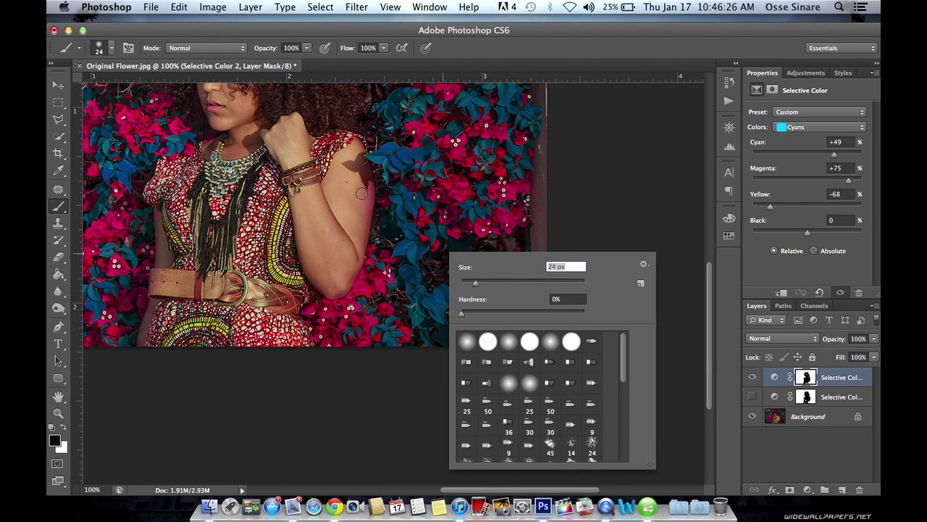
{"action": "left_click", "coordinate": [360, 193]}
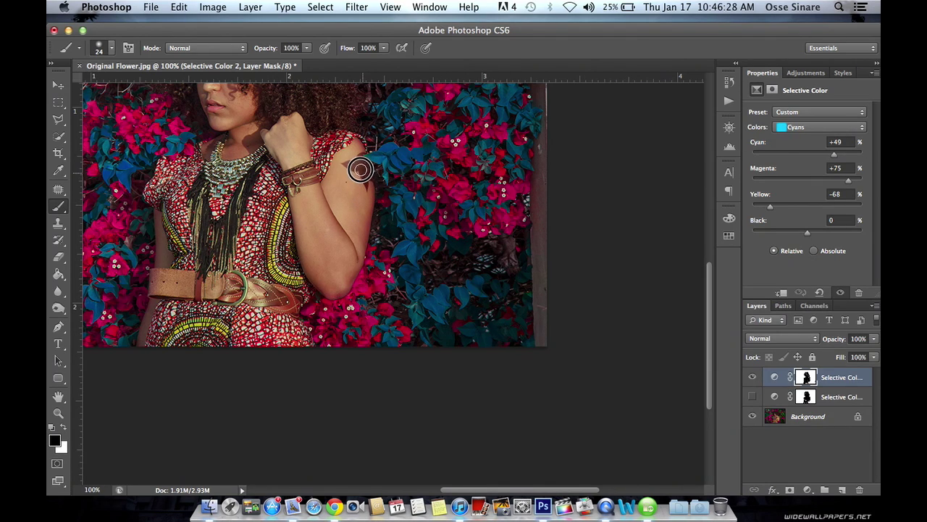
{"action": "mouse_move", "coordinate": [361, 169]}
{"action": "left_mouse_down"}
{"action": "mouse_move", "coordinate": [362, 213]}
{"action": "mouse_move", "coordinate": [334, 292]}
{"action": "mouse_move", "coordinate": [343, 284]}
{"action": "mouse_move", "coordinate": [286, 313]}
{"action": "mouse_move", "coordinate": [304, 297]}
{"action": "left_mouse_up"}
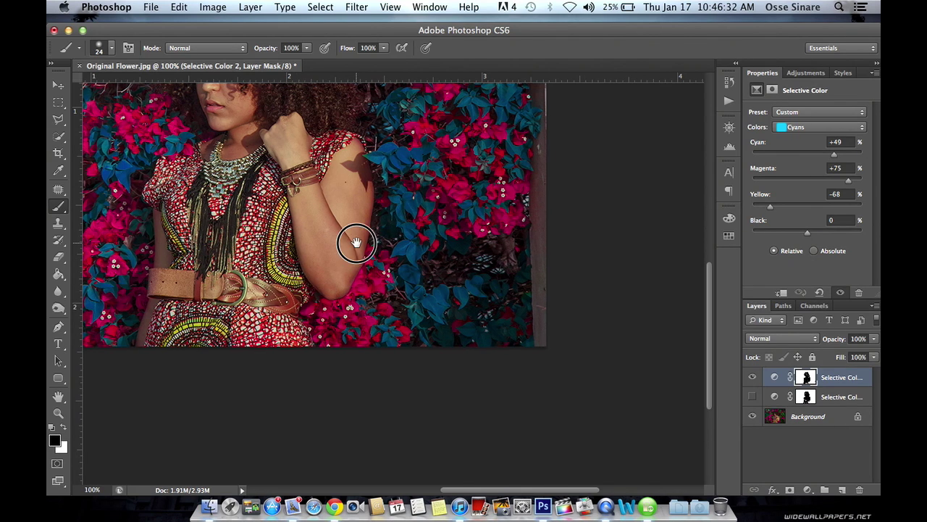
Reduce the soft brush to 10 px for detail work on the mask around the woman's raised-arm shoulder.
{"action": "left_click_drag", "start_coordinate": [356, 243], "coordinate": [366, 285]}
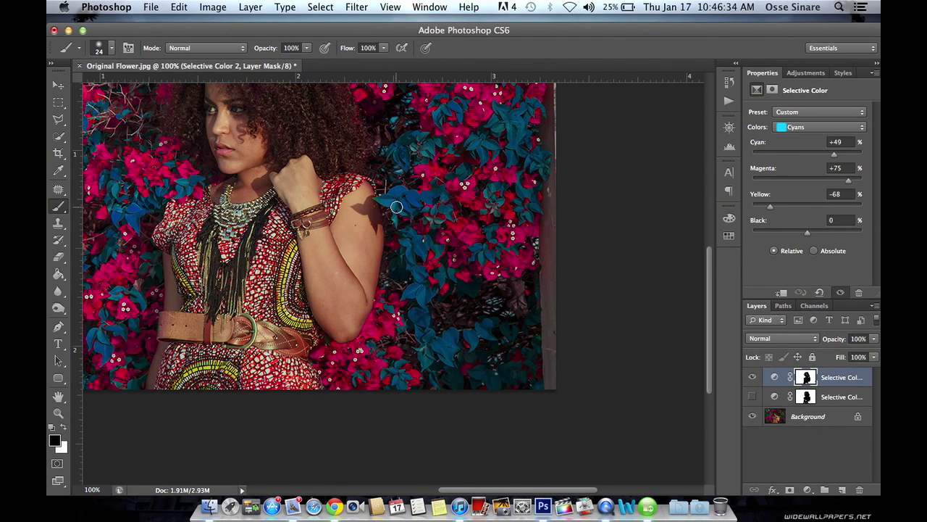
{"action": "key", "text": "super+equal"}
{"action": "right_click", "coordinate": [397, 203]}
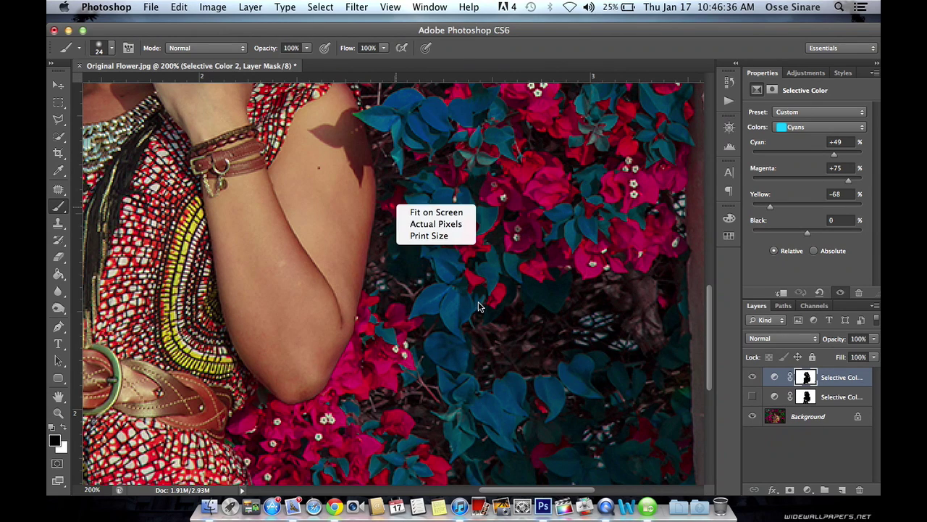
{"action": "key", "text": "Escape"}
{"action": "left_click_drag", "start_coordinate": [393, 155], "coordinate": [393, 172]}
{"action": "scroll", "coordinate": [393, 171], "scroll_direction": "up", "scroll_amount": 5}
{"action": "scroll", "coordinate": [394, 172], "scroll_direction": "left", "scroll_amount": 5}
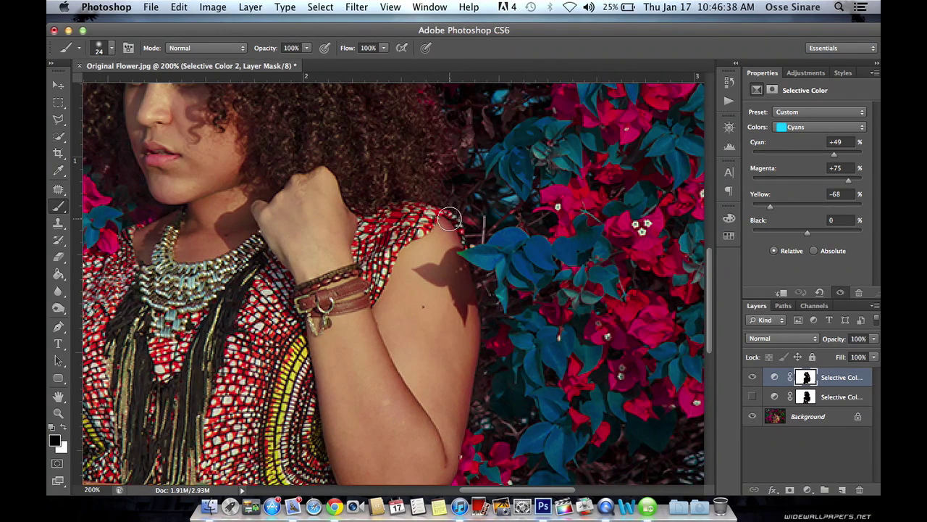
{"action": "right_click", "coordinate": [526, 295]}
{"action": "left_click_drag", "start_coordinate": [559, 305], "coordinate": [552, 307]}
{"action": "left_click", "coordinate": [525, 56]}
{"action": "right_click", "coordinate": [484, 262]}
{"action": "left_click_drag", "start_coordinate": [514, 287], "coordinate": [510, 289]}
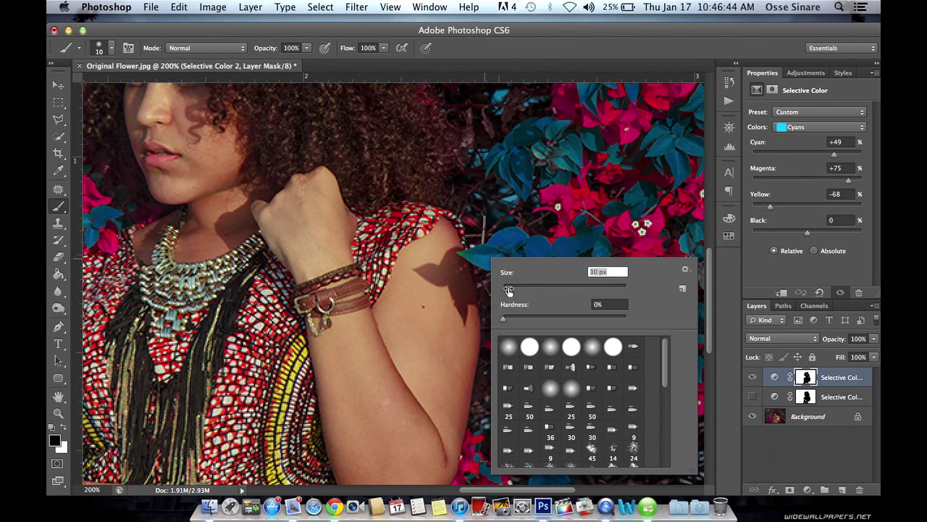
{"action": "left_click", "coordinate": [492, 45]}
Reduce the brush to 7 px and paint black on the mask along the shoulder edge beside the blue leaf tip.
{"action": "key", "text": "x"}
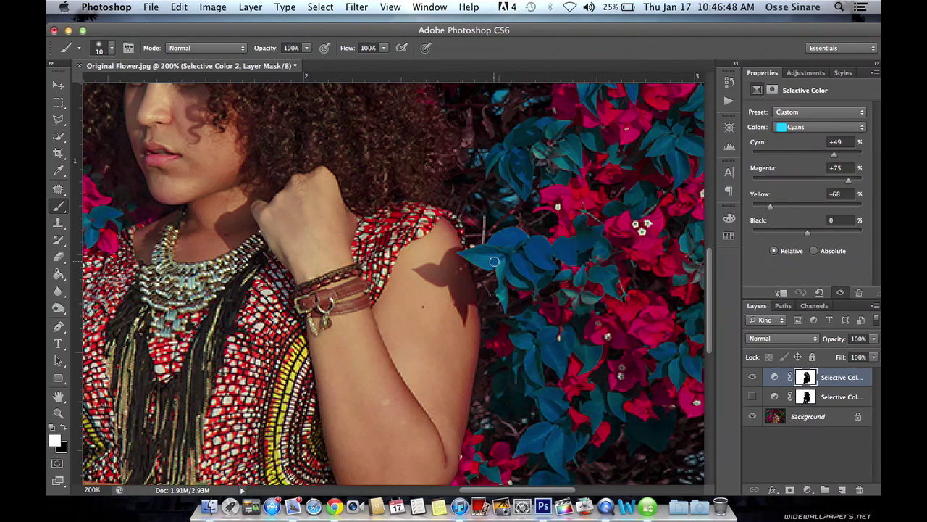
{"action": "key", "text": "super+equal"}
{"action": "right_click", "coordinate": [470, 265]}
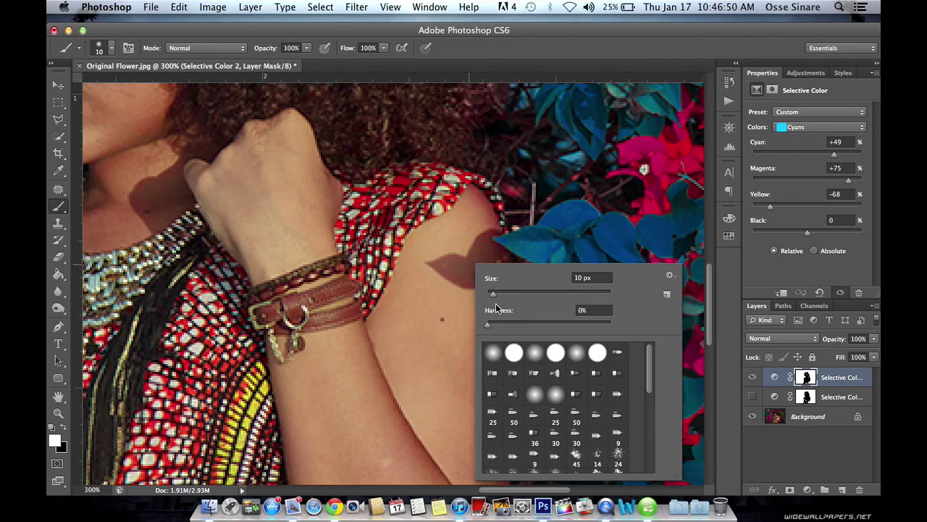
{"action": "left_click_drag", "start_coordinate": [493, 292], "coordinate": [488, 294]}
{"action": "left_click", "coordinate": [526, 63]}
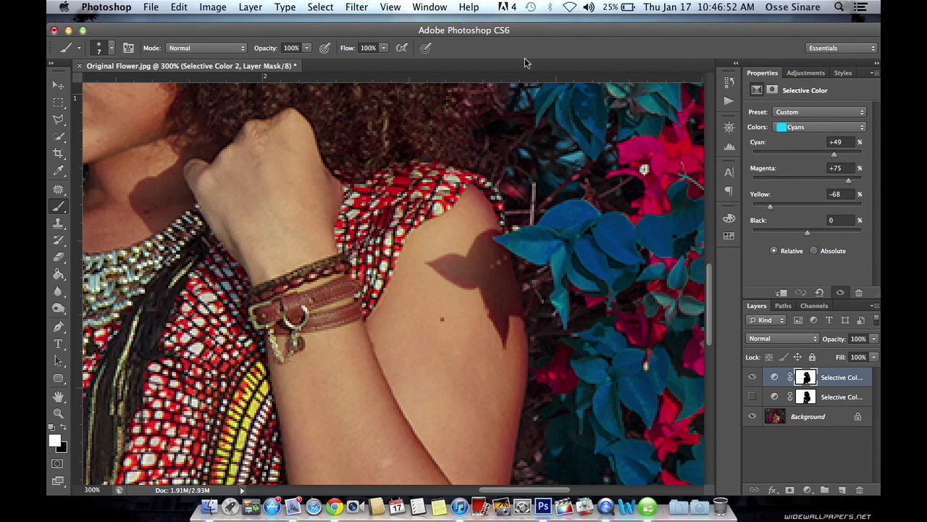
{"action": "key", "text": "x"}
{"action": "mouse_move", "coordinate": [497, 227]}
{"action": "left_mouse_down"}
{"action": "mouse_move", "coordinate": [483, 242]}
{"action": "mouse_move", "coordinate": [502, 256]}
{"action": "left_mouse_up"}
Touch up the mask with the 7 px brush, switching between black and white, over the leaves and flowers bordering her other shoulder.
{"action": "left_click_drag", "start_coordinate": [457, 298], "coordinate": [580, 283]}
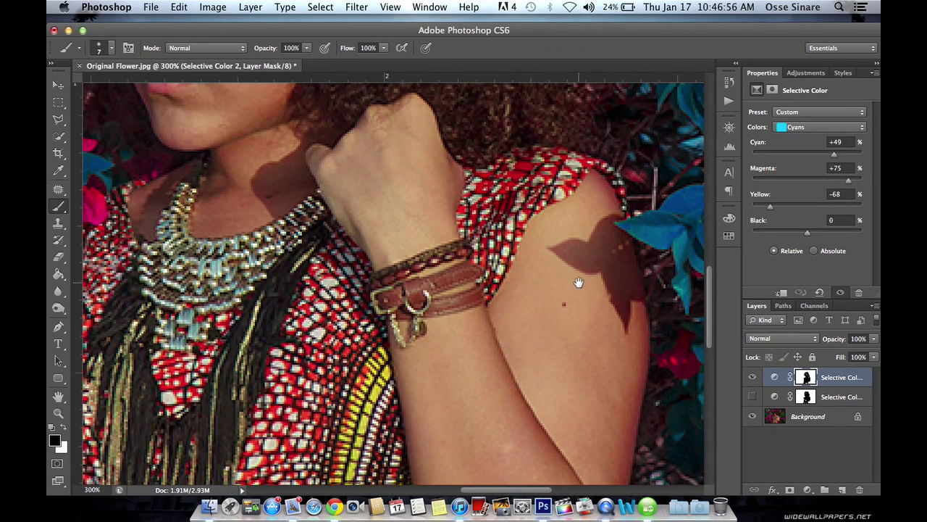
{"action": "left_click_drag", "start_coordinate": [441, 297], "coordinate": [526, 336]}
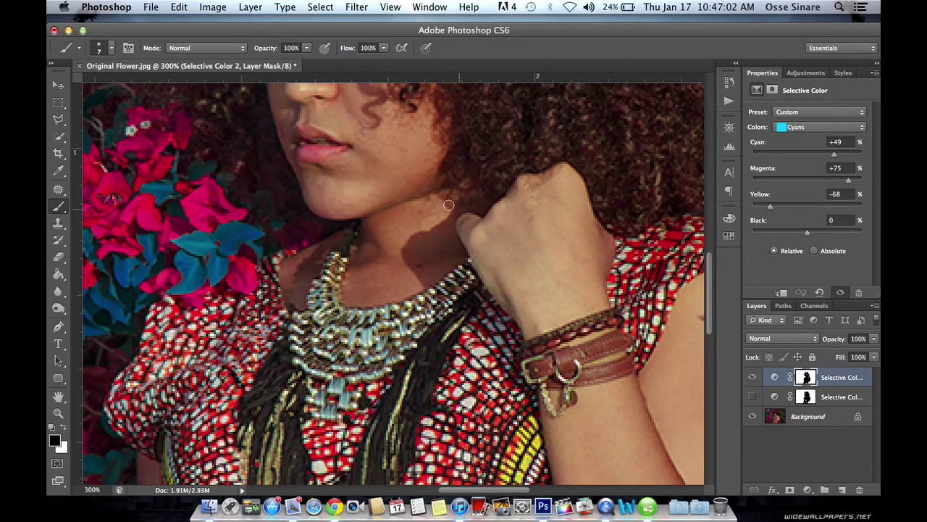
{"action": "key", "text": "x"}
{"action": "key", "text": "x"}
{"action": "key", "text": "x"}
{"action": "key", "text": "x"}
{"action": "mouse_move", "coordinate": [219, 278]}
{"action": "left_mouse_down"}
{"action": "mouse_move", "coordinate": [190, 232]}
{"action": "mouse_move", "coordinate": [208, 265]}
{"action": "mouse_move", "coordinate": [197, 244]}
{"action": "mouse_move", "coordinate": [220, 257]}
{"action": "mouse_move", "coordinate": [159, 270]}
{"action": "left_mouse_up"}
{"action": "key", "text": "x"}
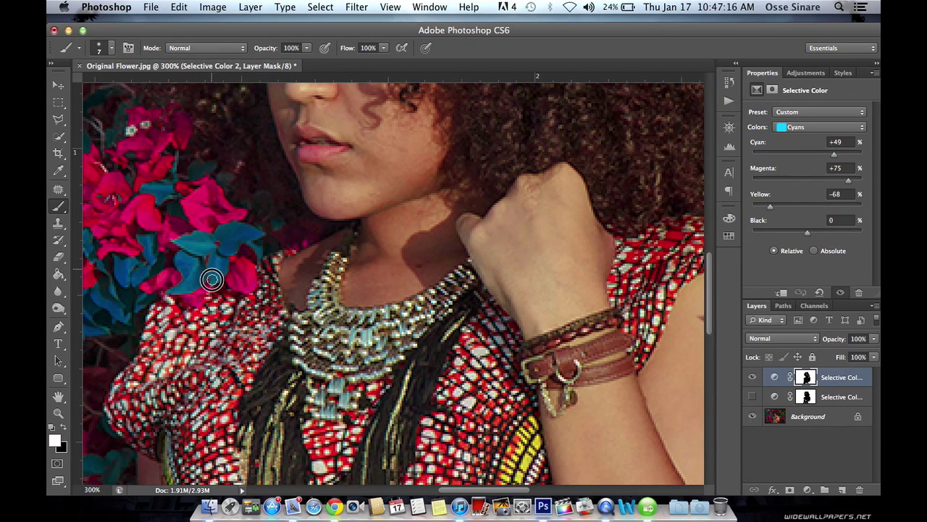
{"action": "key", "text": "super+minus"}
{"action": "key", "text": "super+minus"}
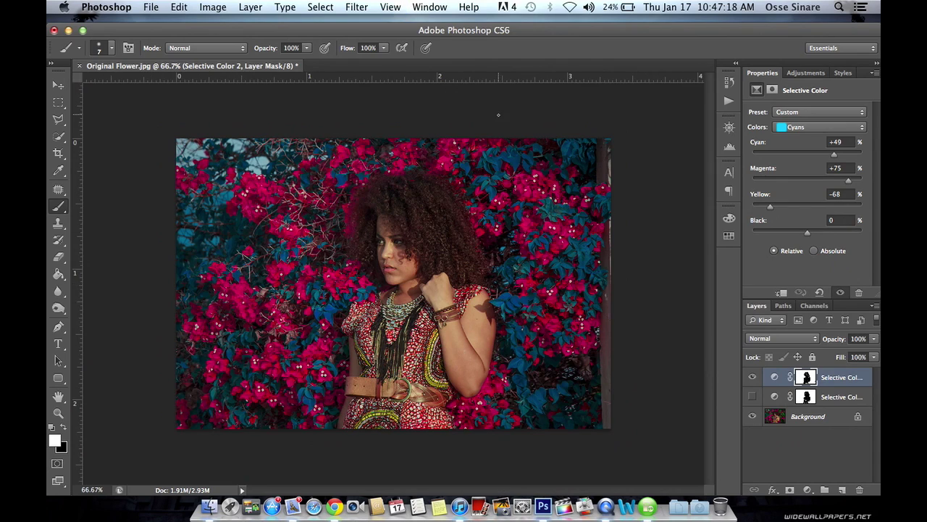